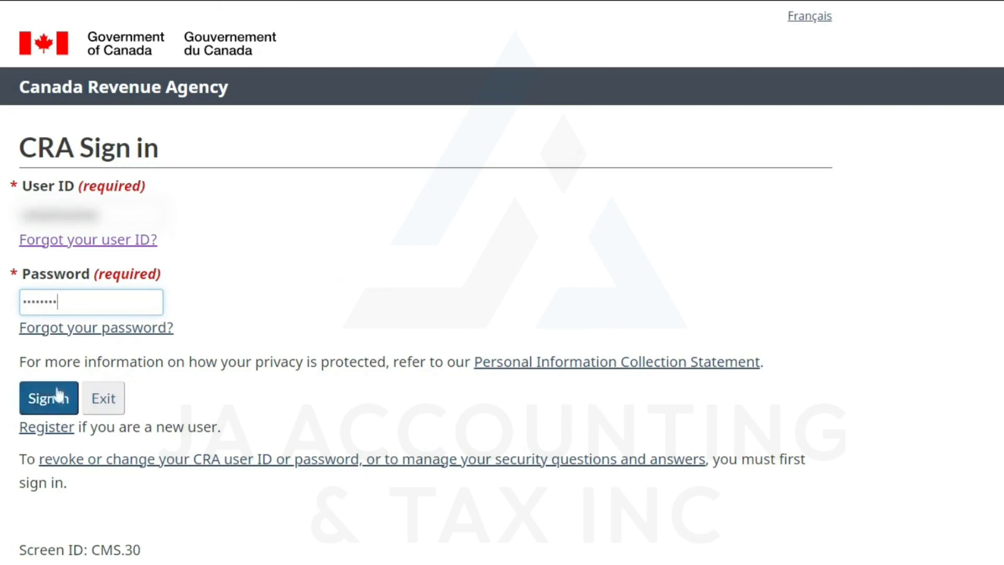
Sign in to the CRA account and open the business profile.
click(49, 396)
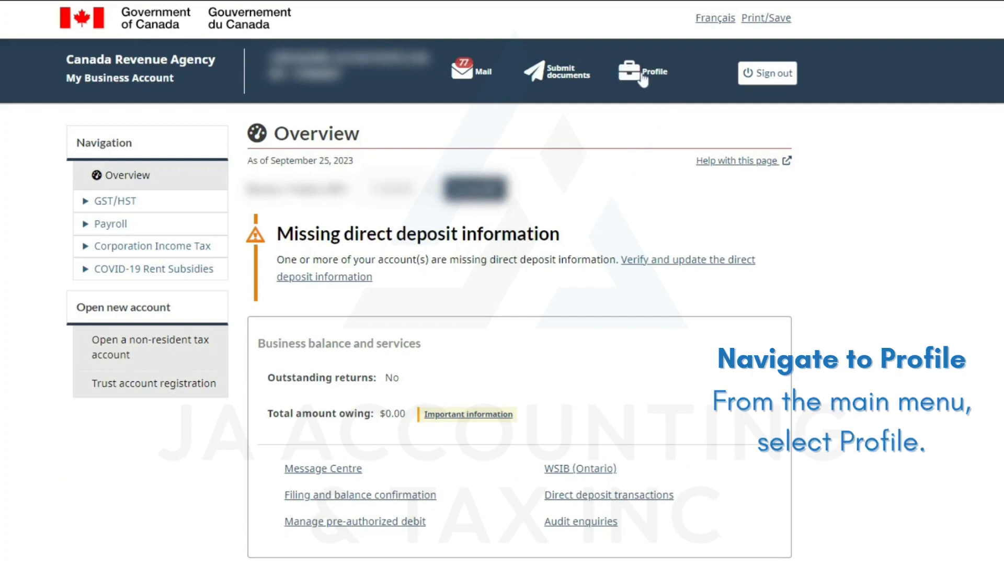
click(643, 78)
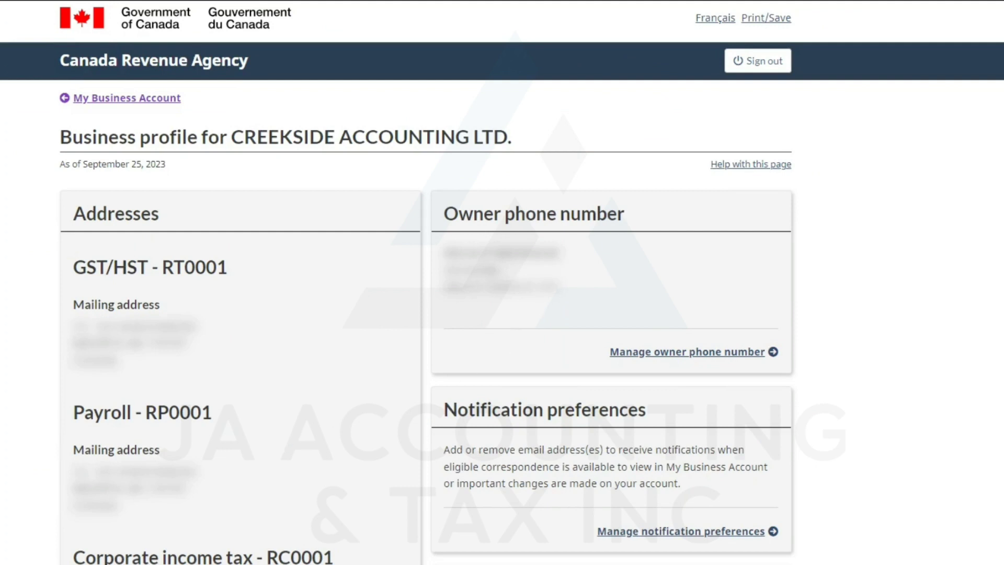
Find the authorized representatives section of the business profile and open its management page.
scroll(592, 274, down, 2)
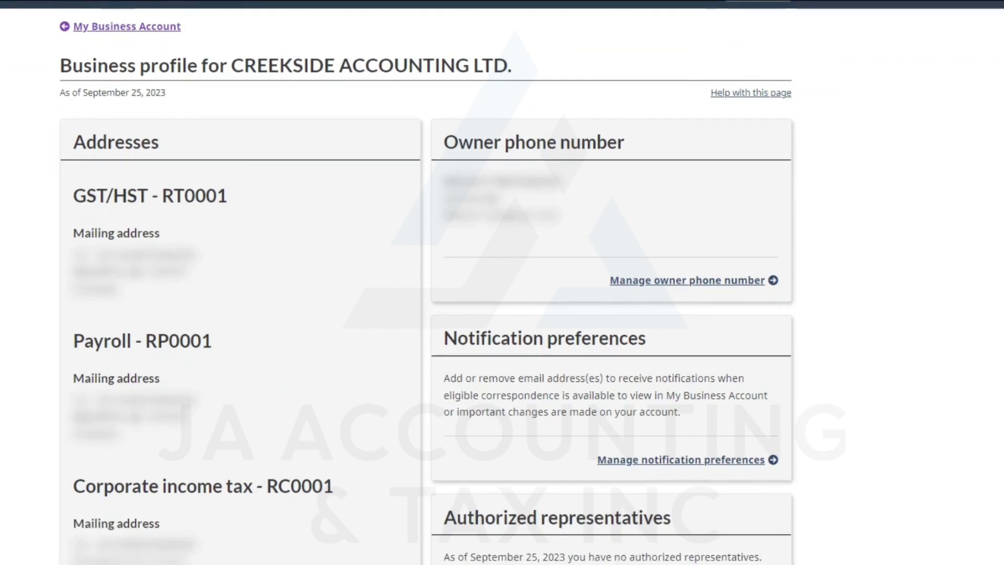
scroll(536, 339, down, 4)
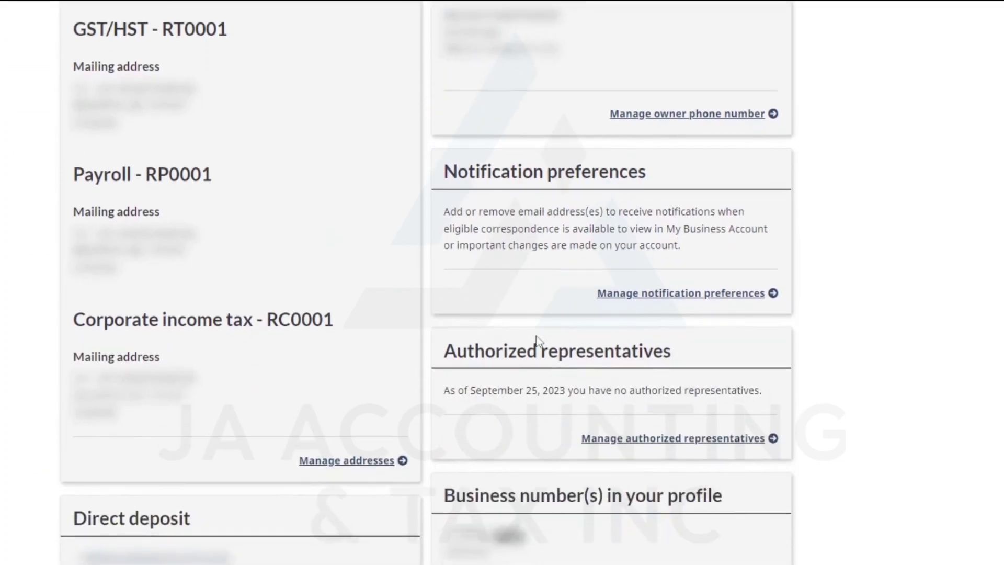
drag(442, 360, 672, 356)
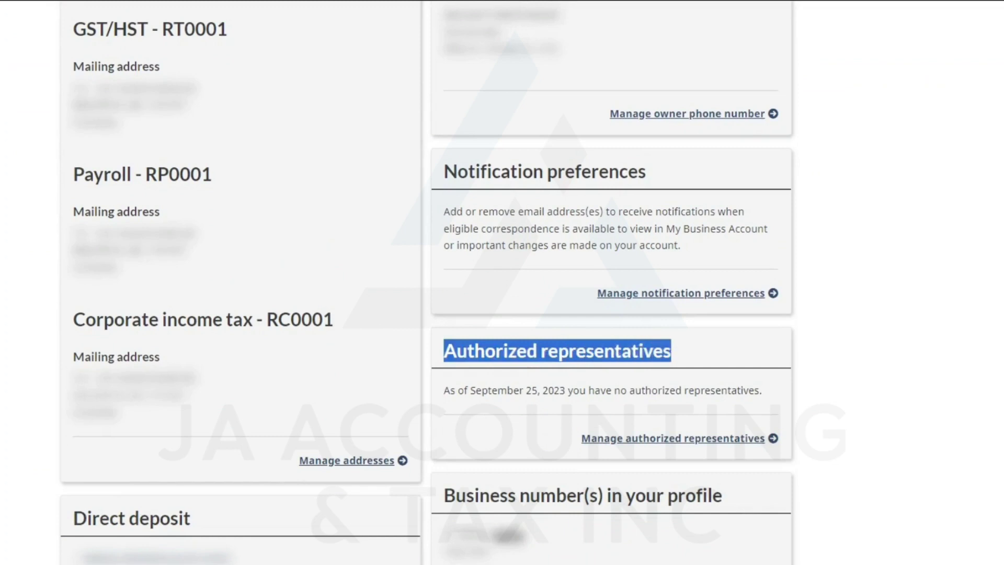
scroll(690, 361, down, 1)
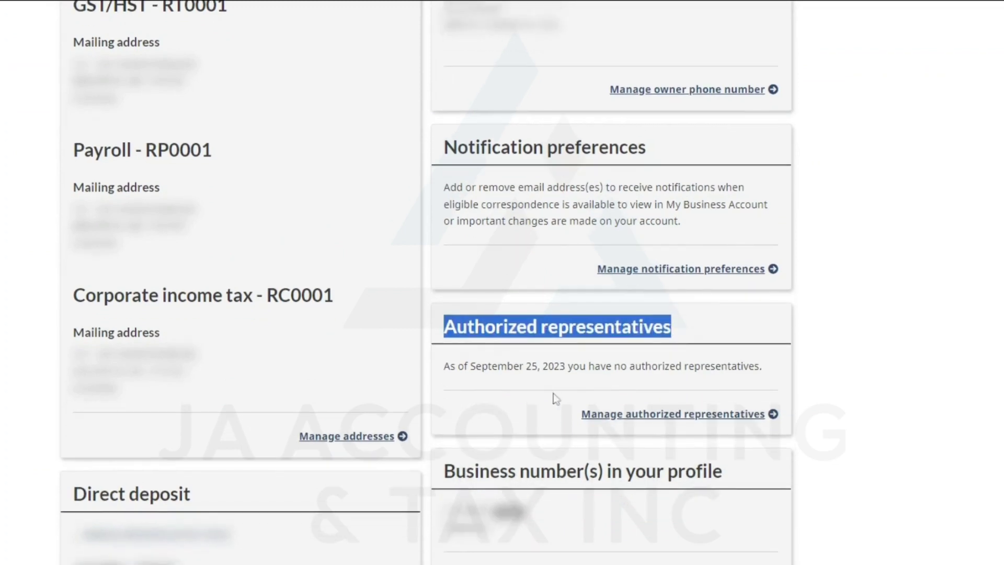
click(640, 415)
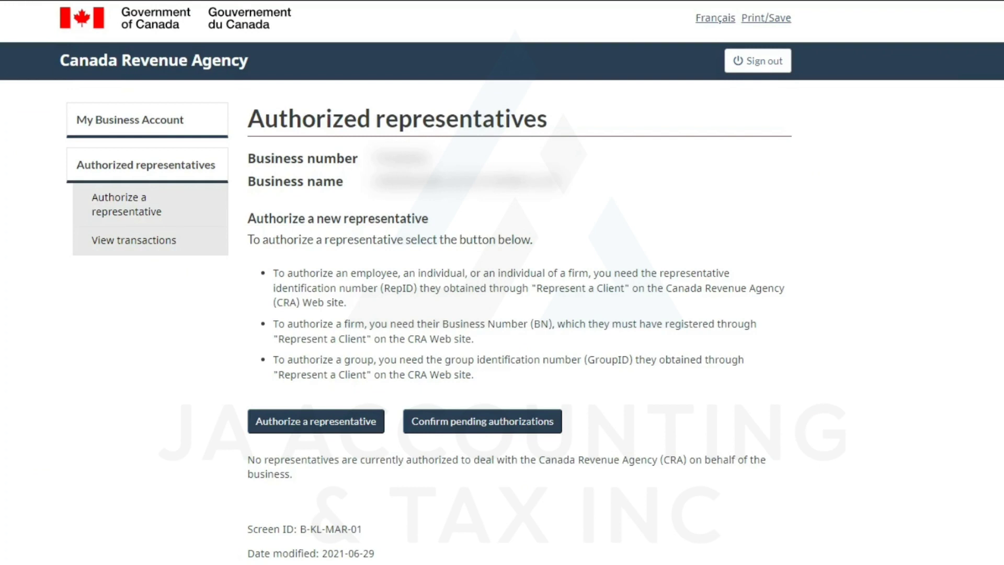
Review which identifier is needed to authorize an individual (RepID), a firm (Business Number) or a group (GroupID).
drag(384, 288, 414, 288)
drag(442, 324, 552, 324)
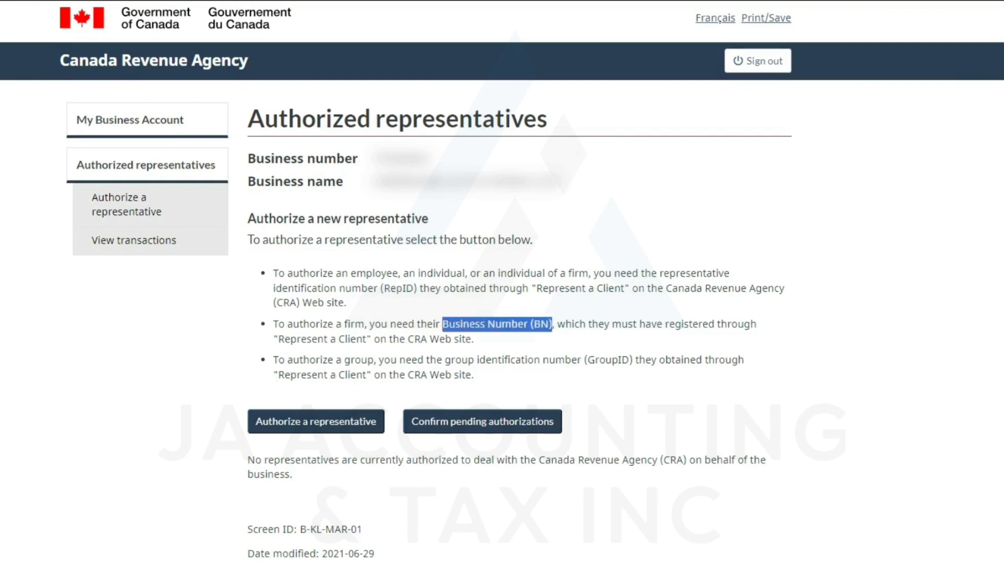
drag(587, 359, 629, 360)
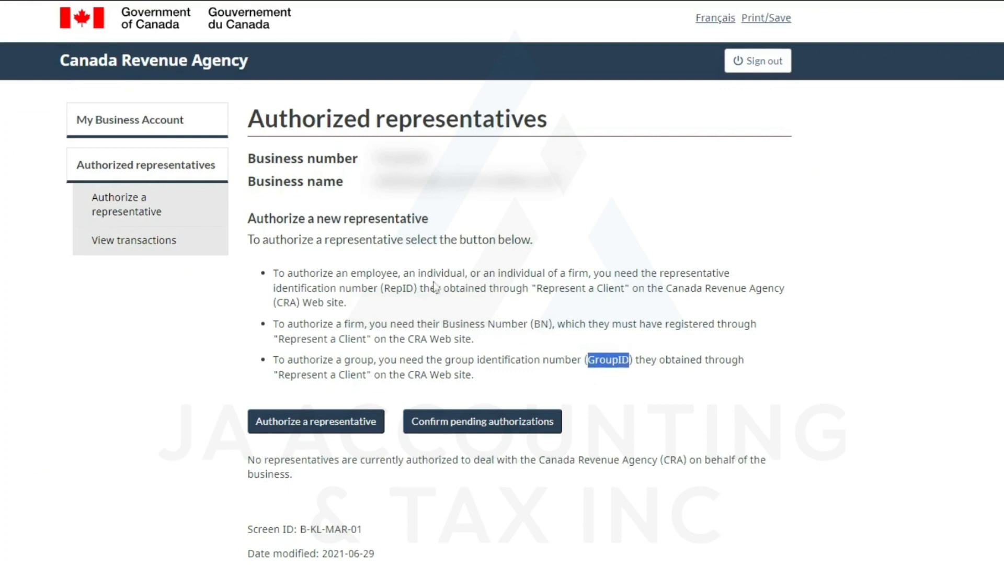
click(538, 253)
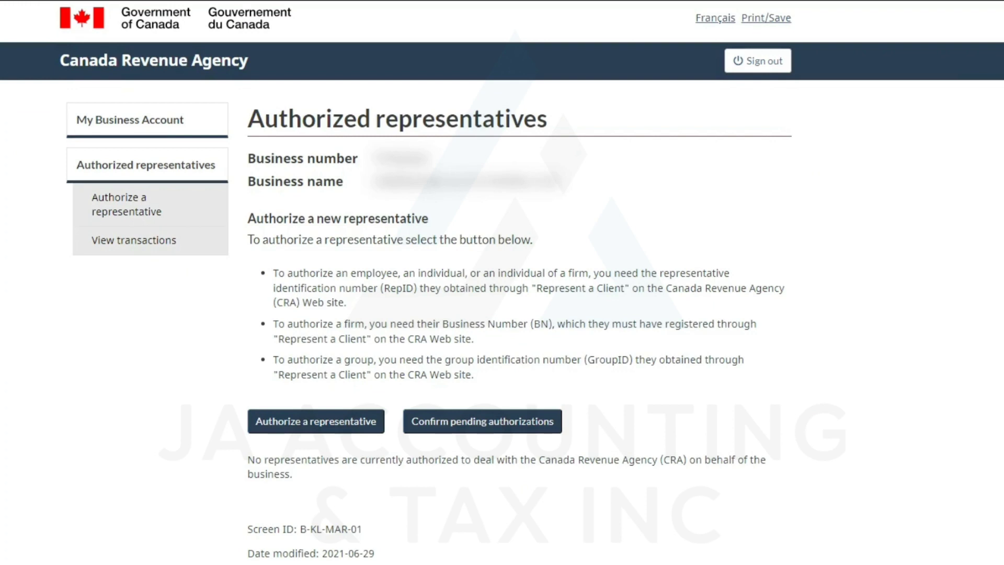
Start authorizing a new representative and submit the firm's business number as the identifier.
click(318, 426)
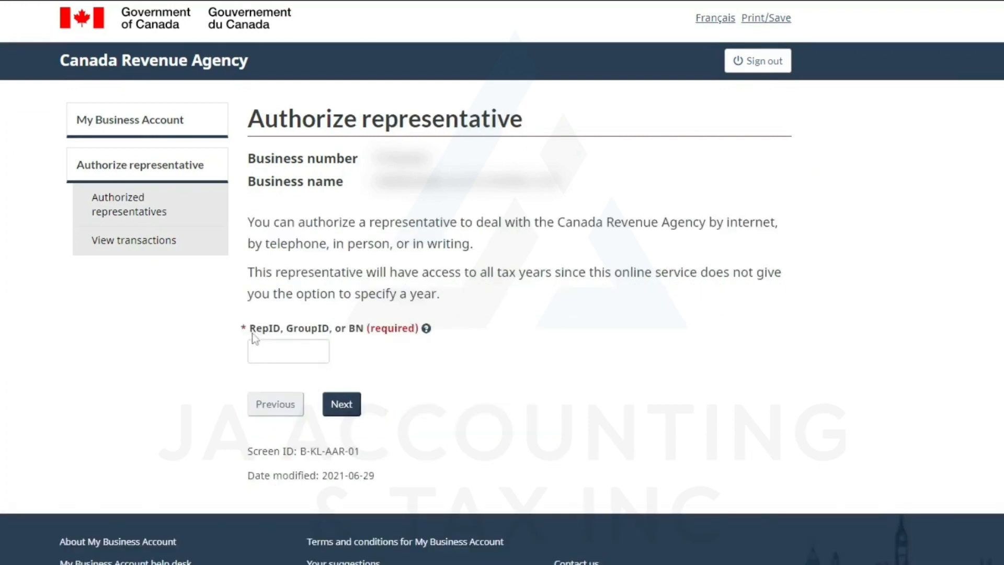
click(288, 351)
key(ctrl+v)
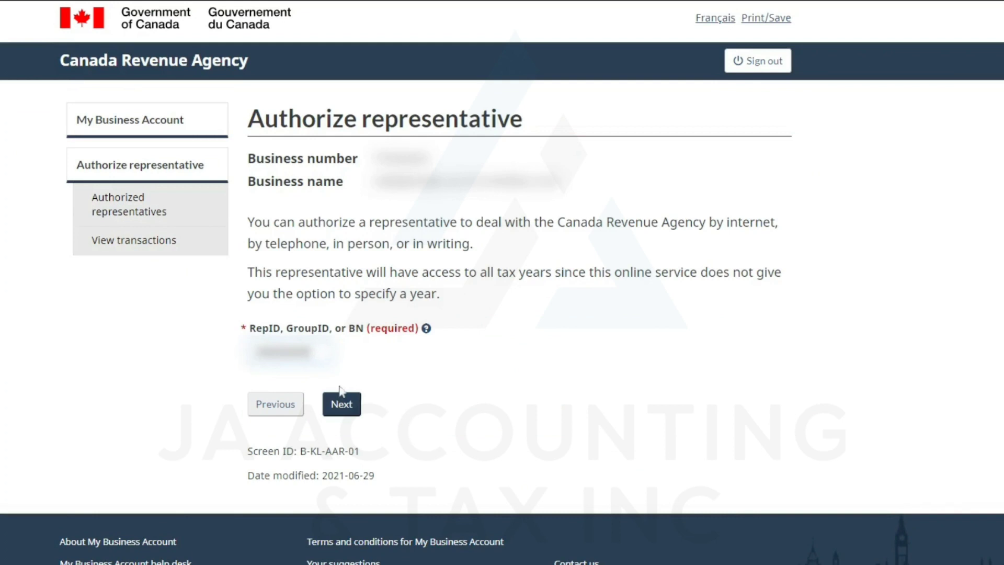
click(345, 412)
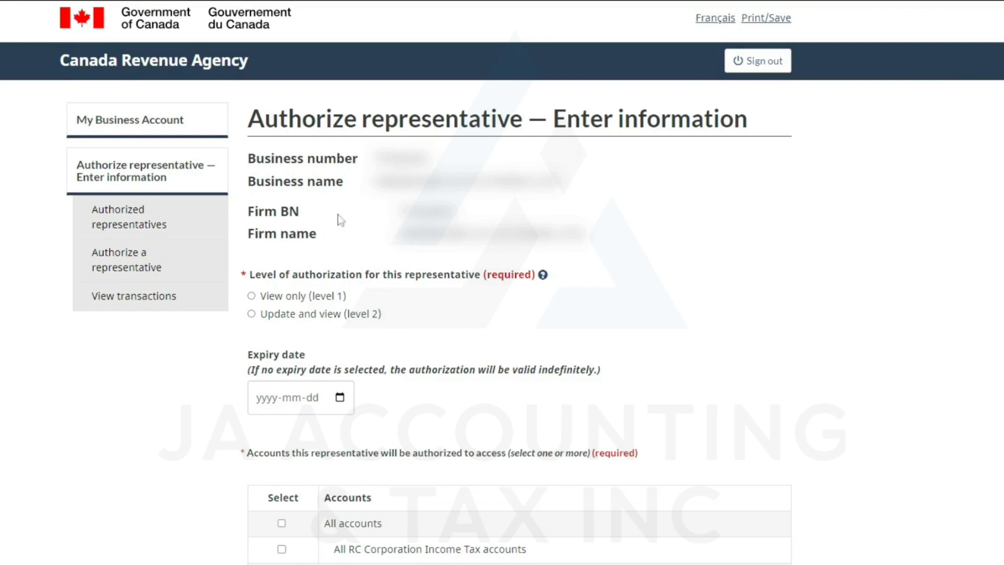
Set the representative's level of authorization to Update and view (level 2).
scroll(341, 220, down, 1)
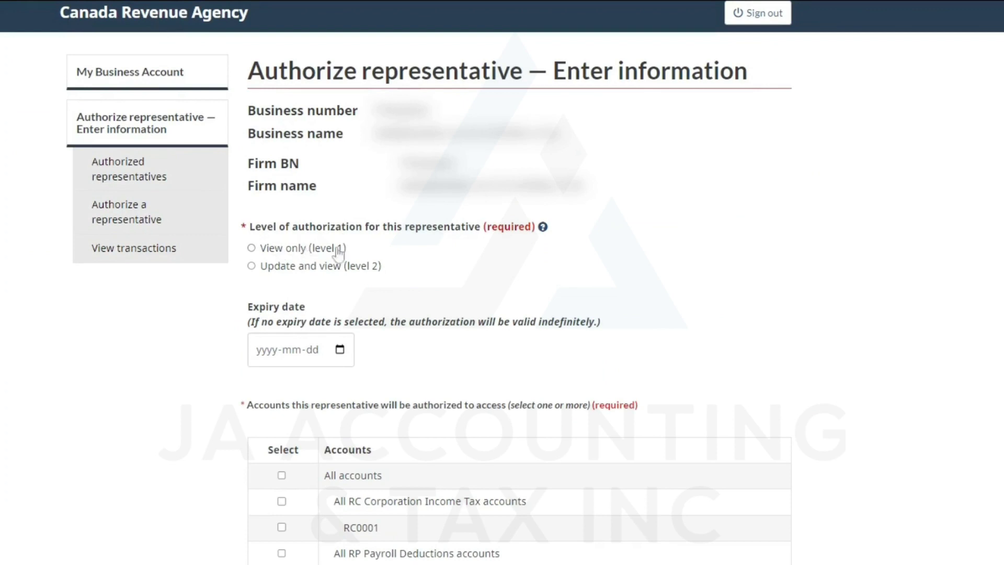
click(280, 267)
scroll(504, 277, down, 1)
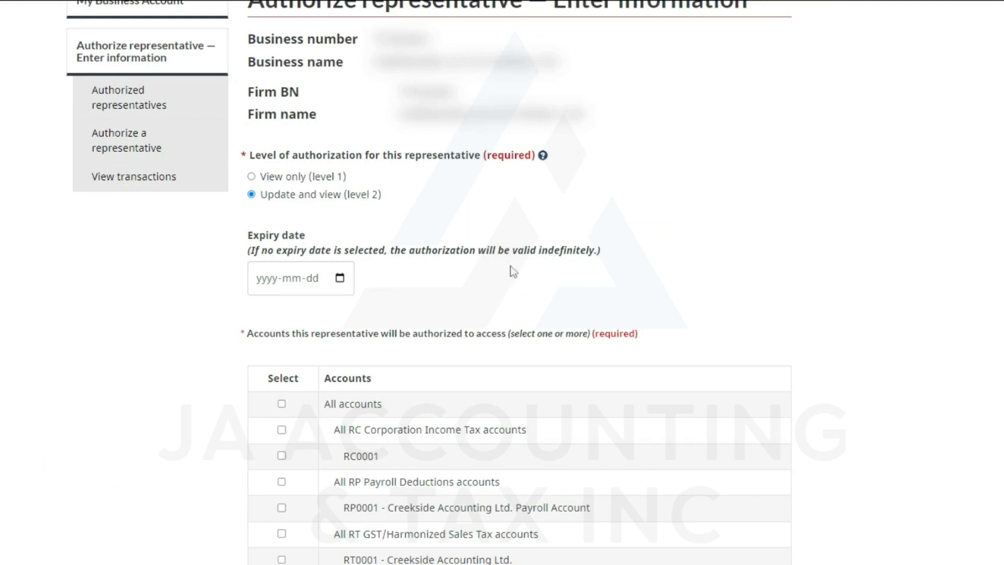
Give the representative access to all accounts of the business.
scroll(523, 272, down, 3)
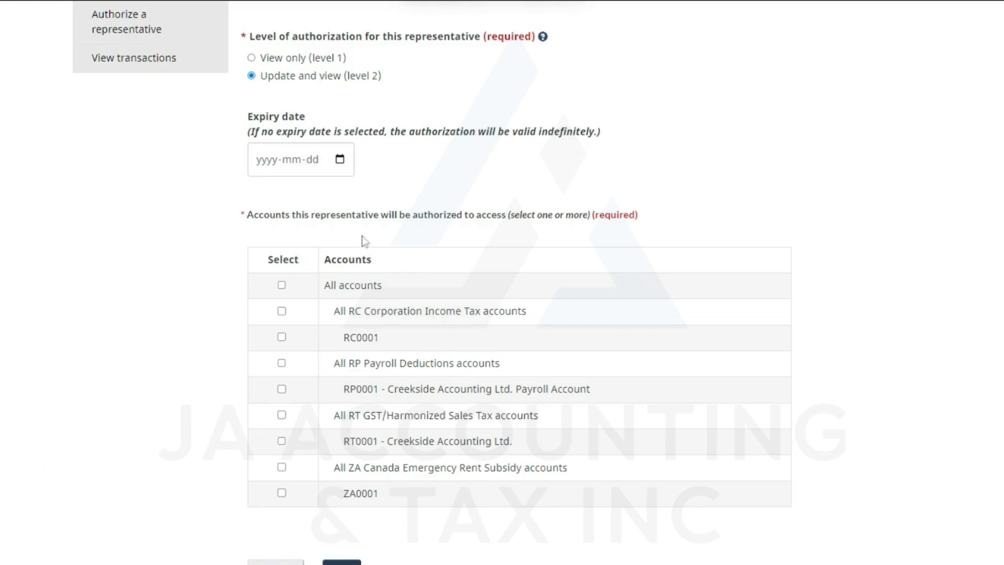
drag(325, 291, 392, 289)
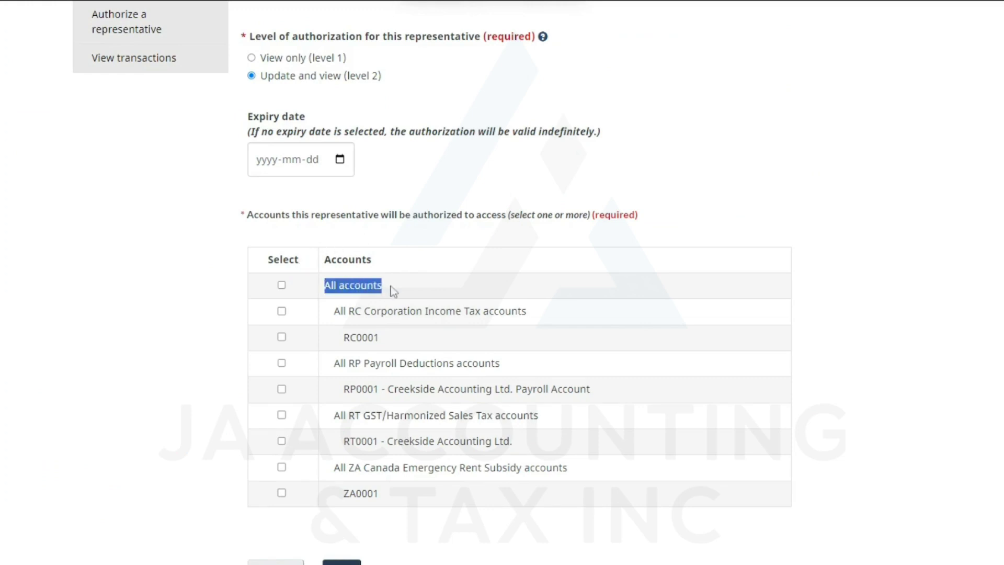
click(282, 285)
click(405, 194)
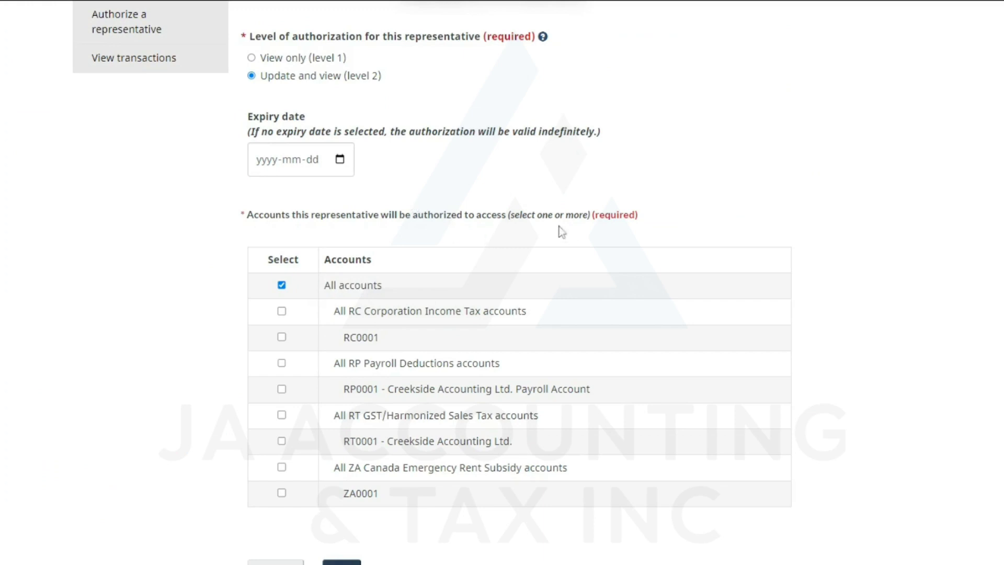
Check the entered authorization details, leave the expiry date blank, and continue to the review page.
scroll(497, 148, up, 3)
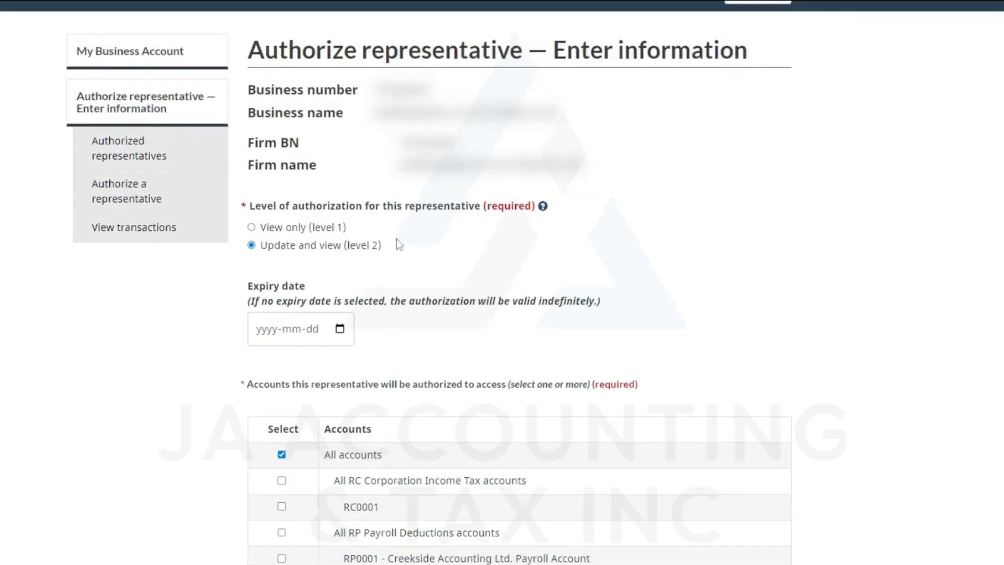
scroll(433, 269, down, 1)
scroll(432, 268, down, 3)
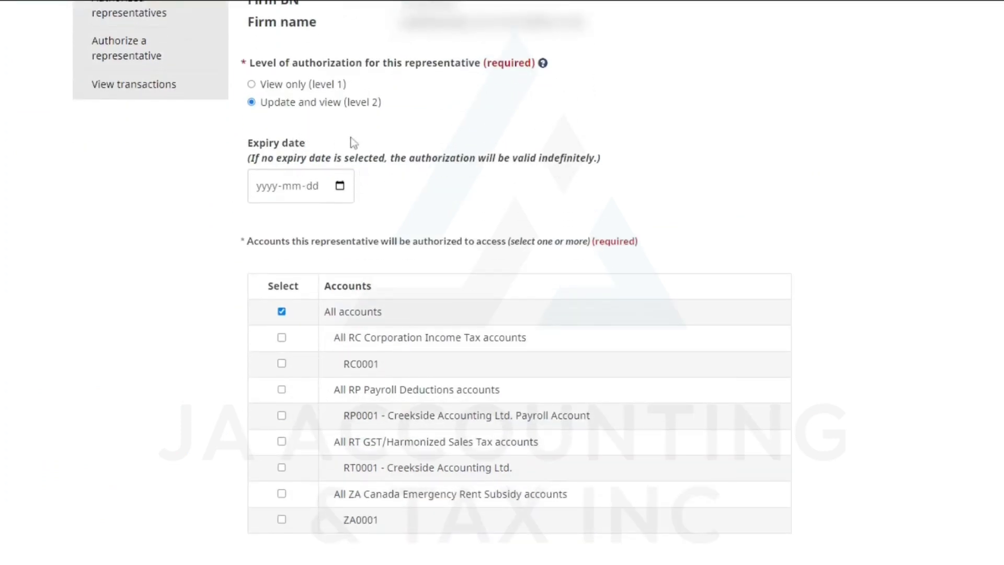
scroll(720, 299, down, 1)
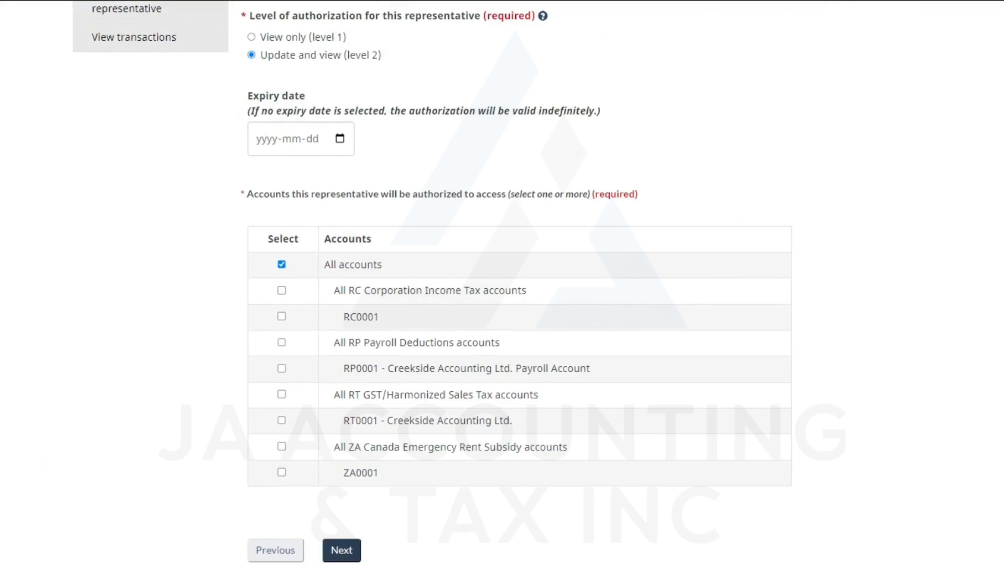
click(345, 553)
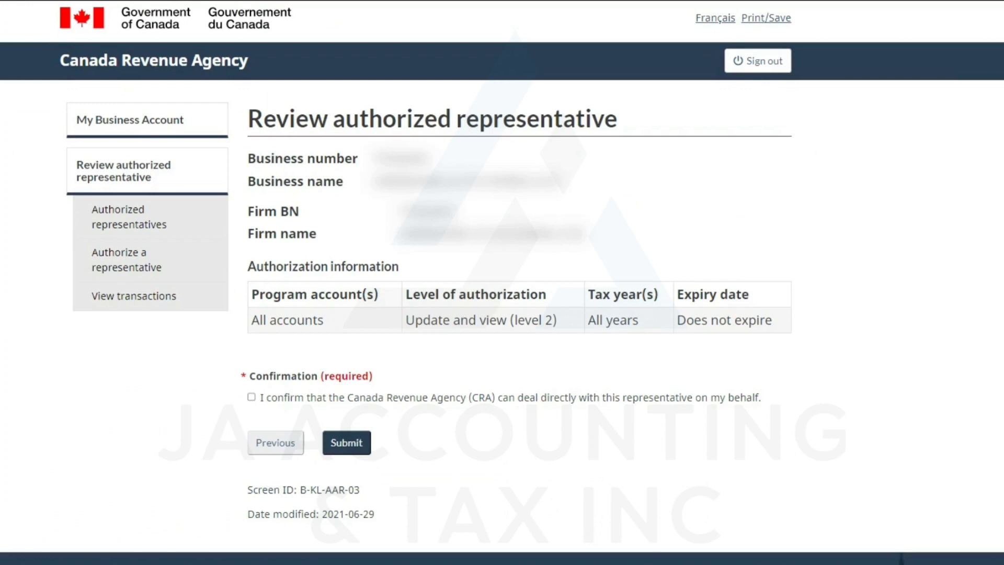
Confirm that the CRA can deal directly with this representative, submit the authorization, and print the confirmation.
click(254, 399)
click(348, 444)
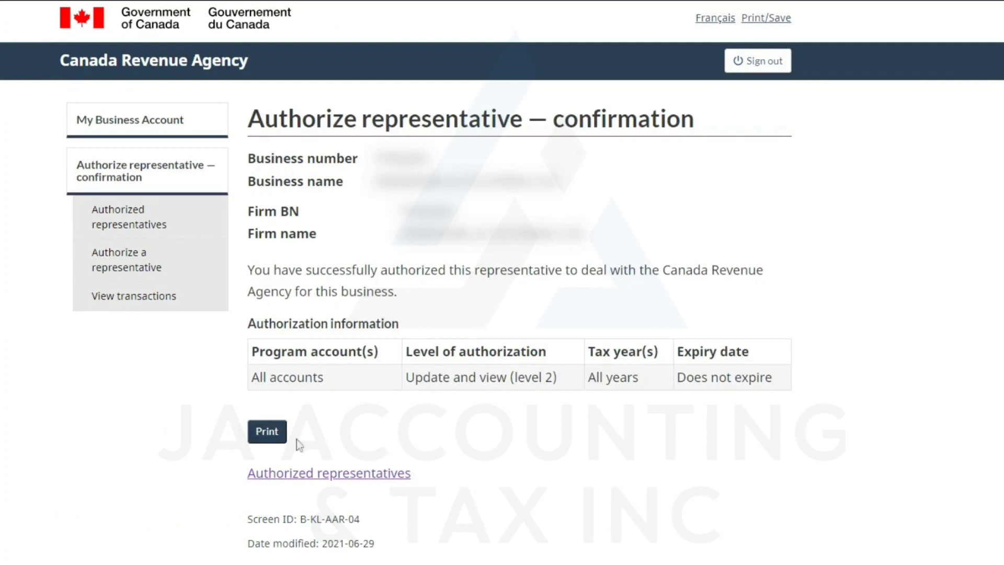
click(278, 437)
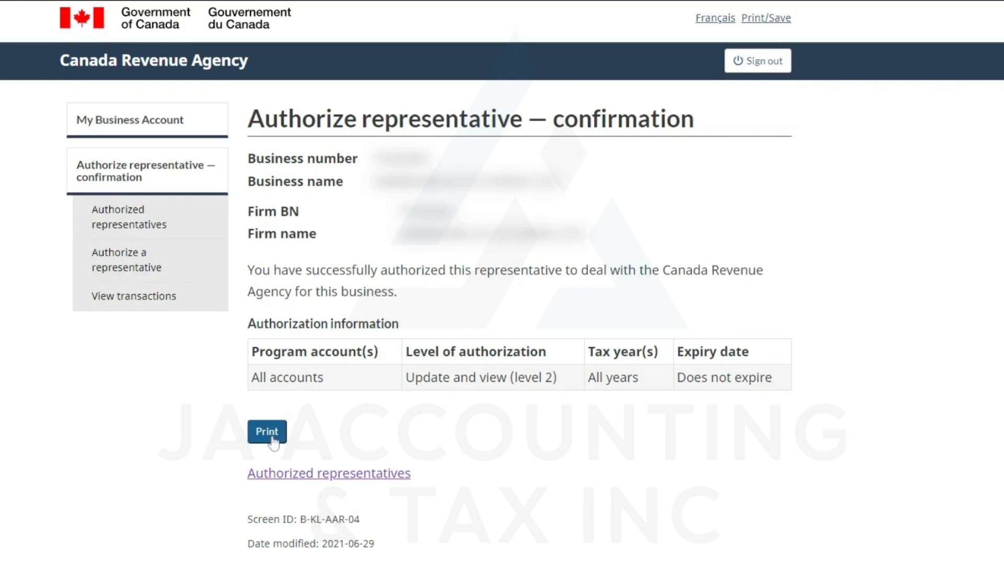